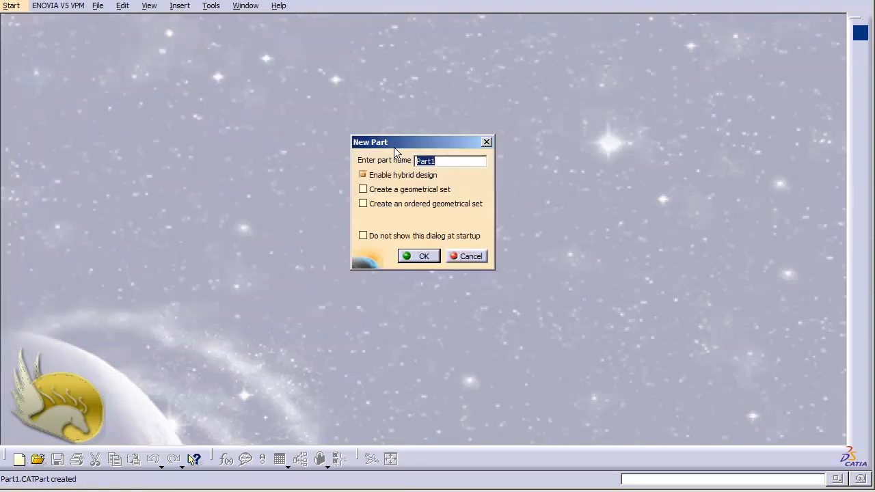
- Dismiss the startup prompt and create a new Part document named Part1
click(465, 256)
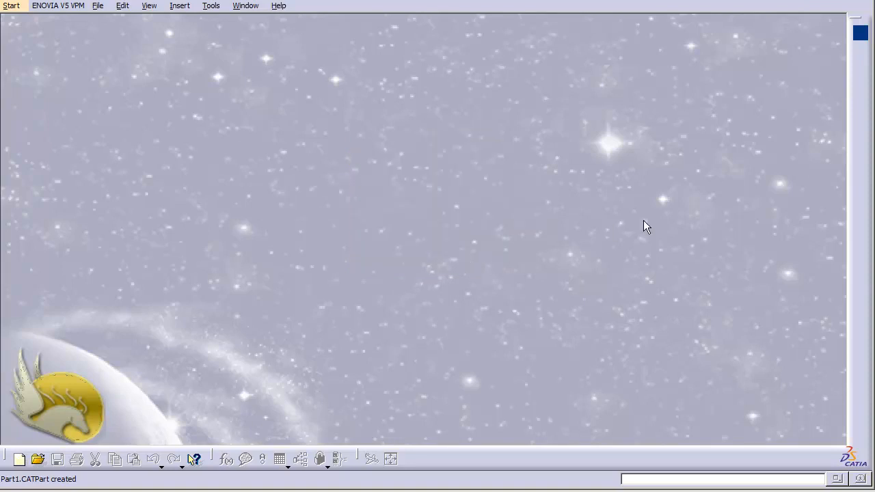
click(98, 7)
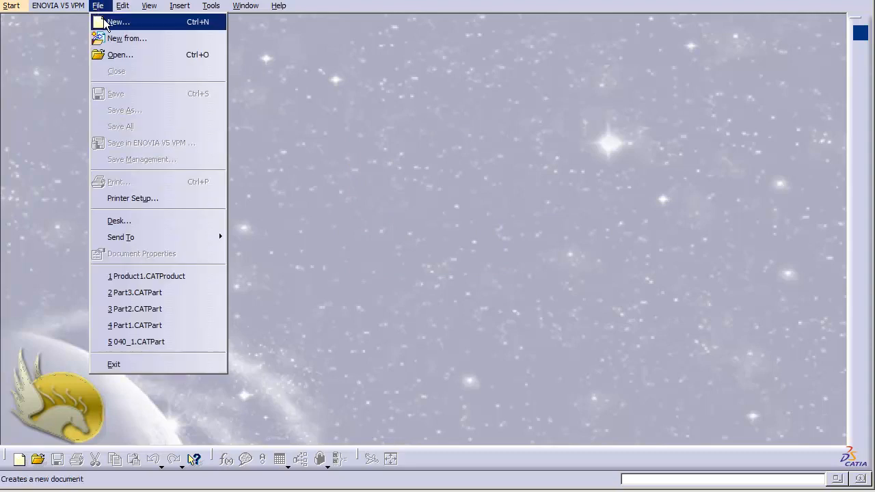
click(116, 22)
key(p)
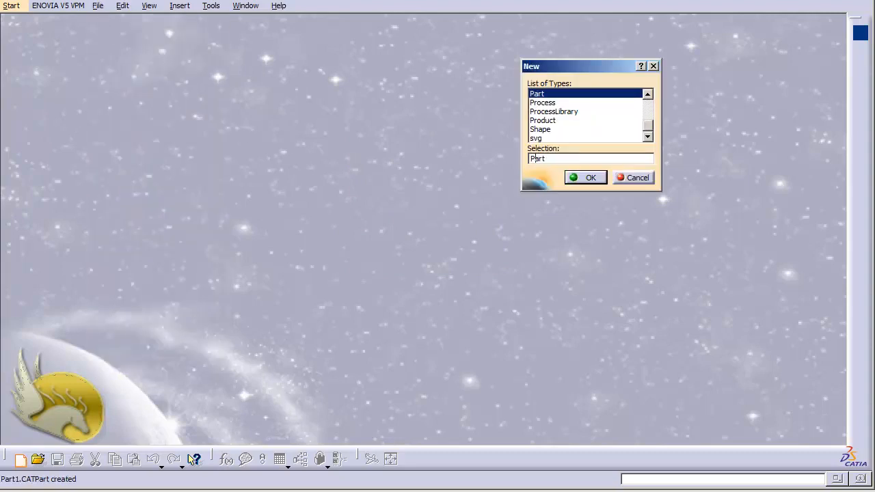
click(585, 179)
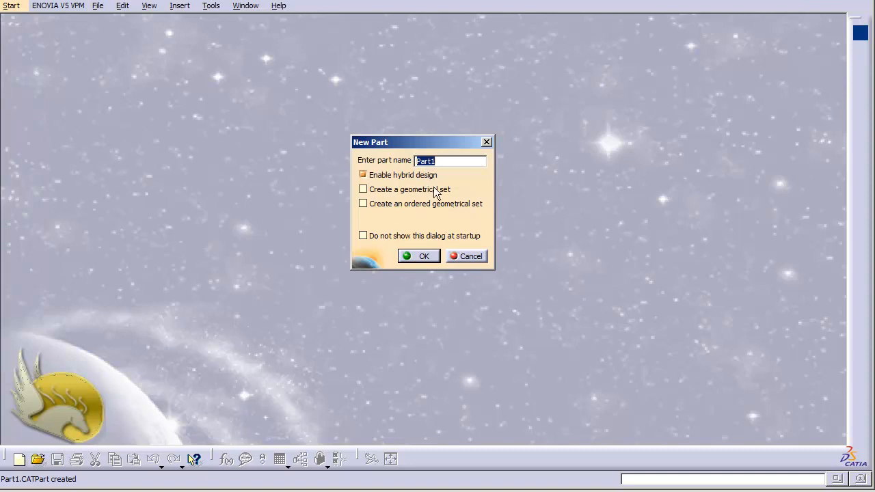
click(436, 255)
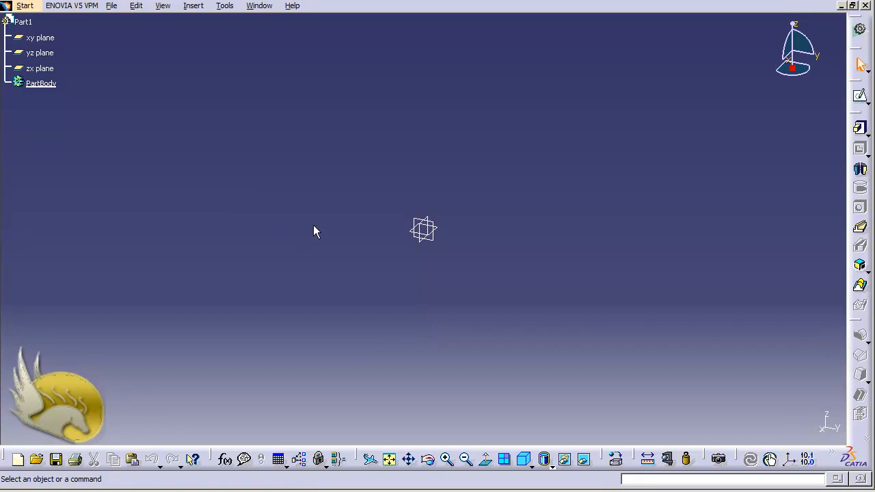
- Replace Part1's part number with Pin in its Properties Product tab
right_click(23, 24)
click(59, 83)
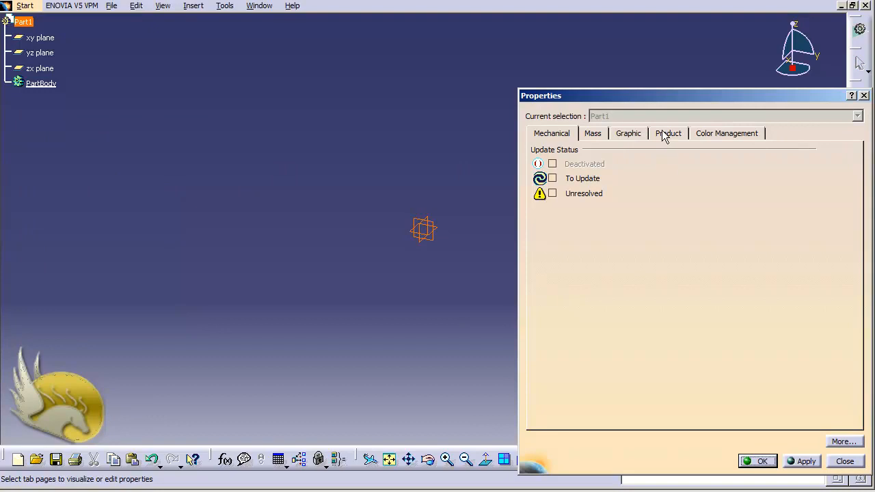
click(664, 134)
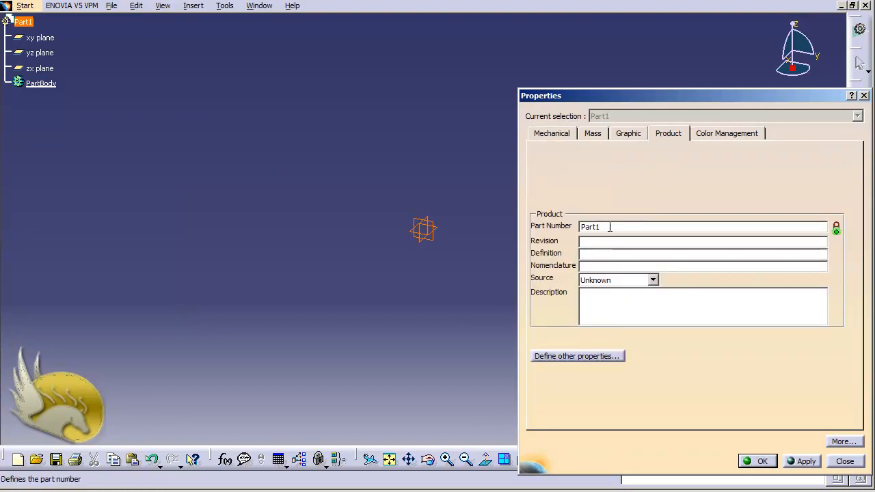
drag(606, 227, 554, 230)
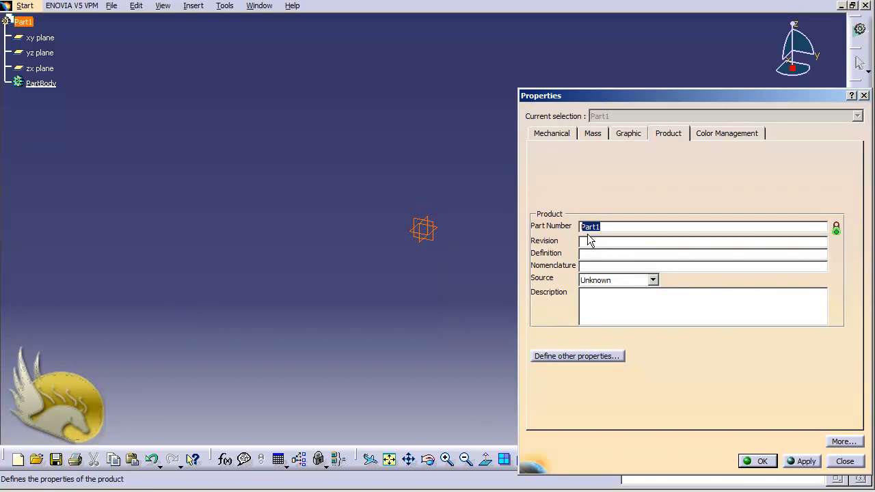
text(Pin)
key(Return)
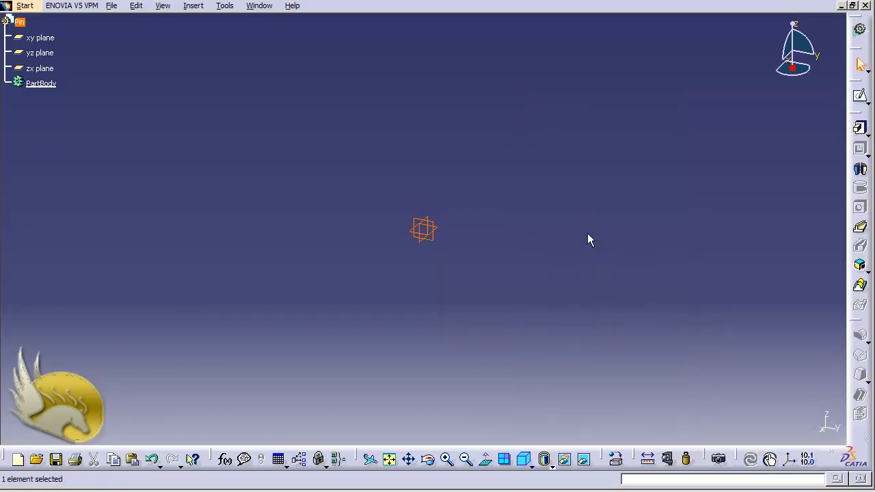
click(19, 22)
click(46, 136)
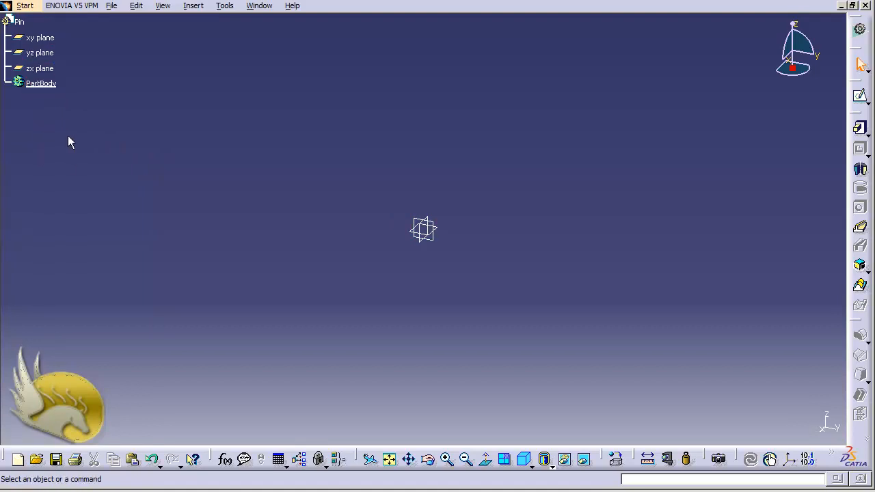
right_click(45, 87)
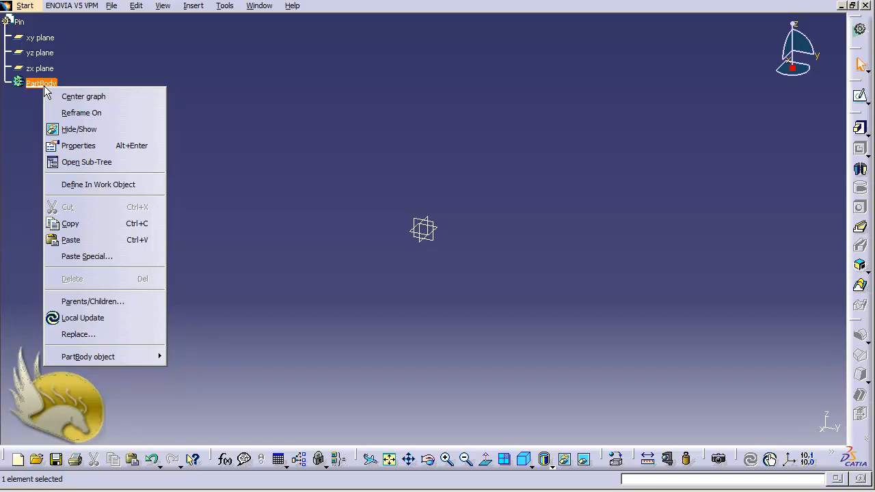
click(96, 144)
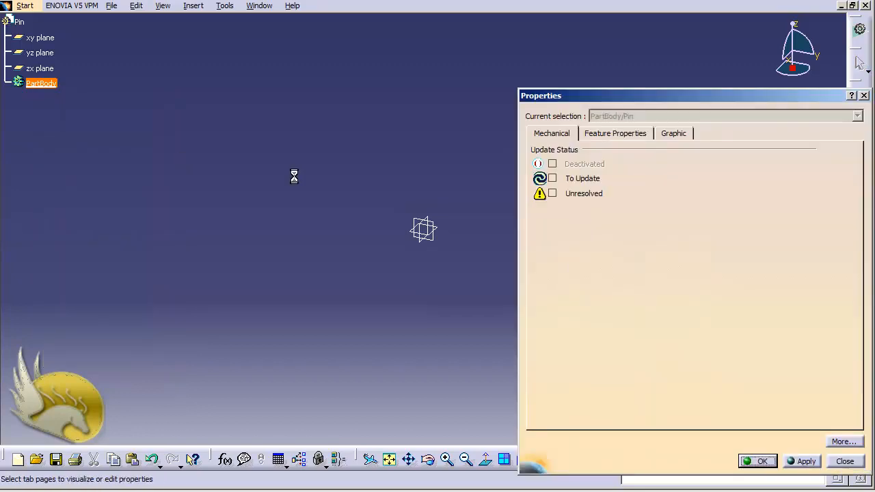
click(615, 136)
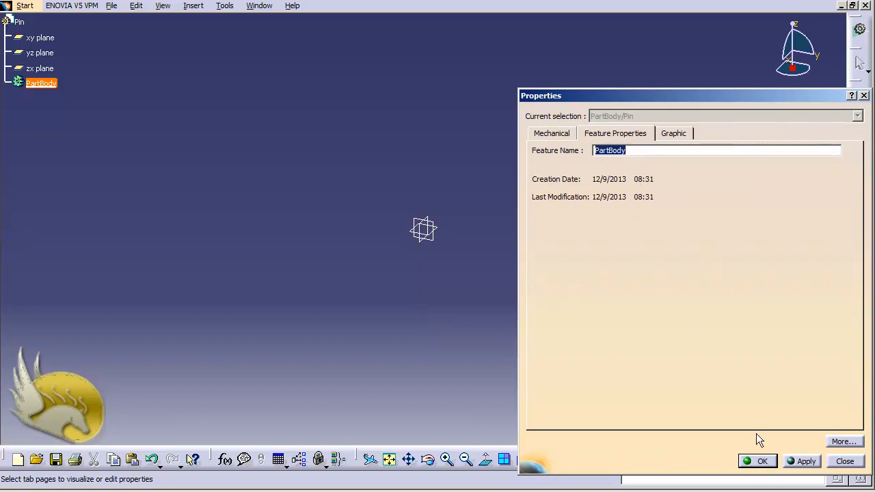
click(846, 462)
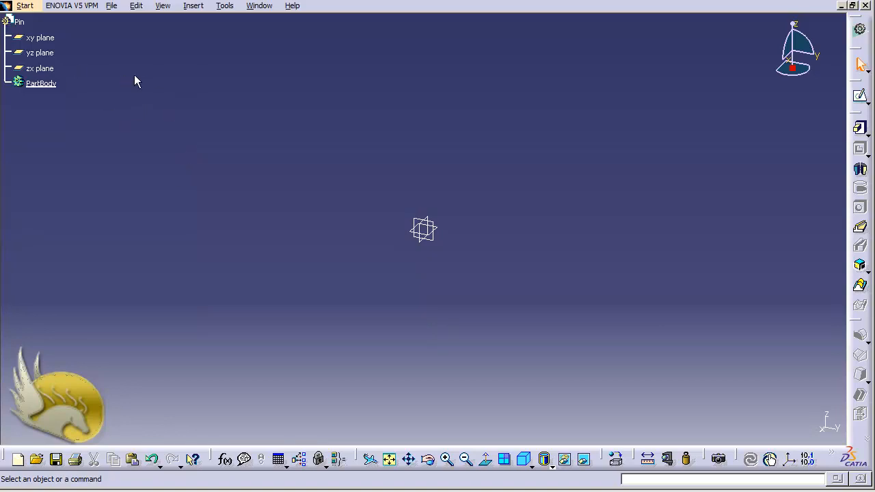
click(27, 7)
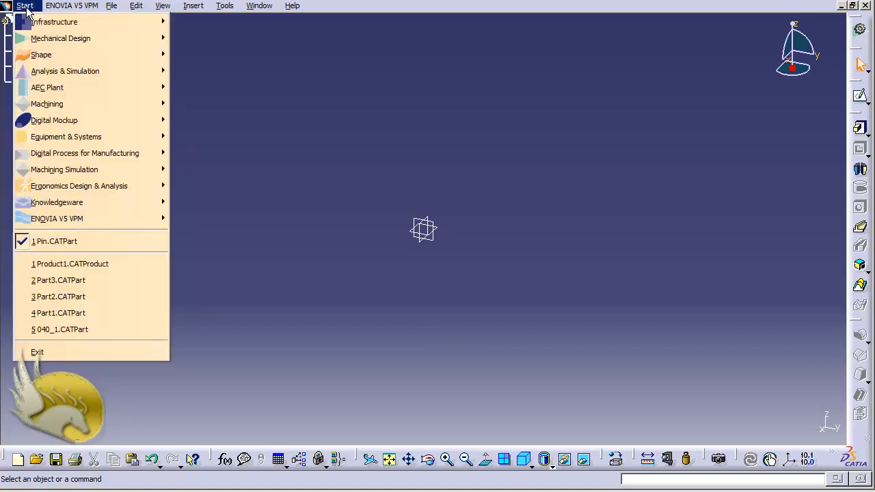
mouse_move(116, 38)
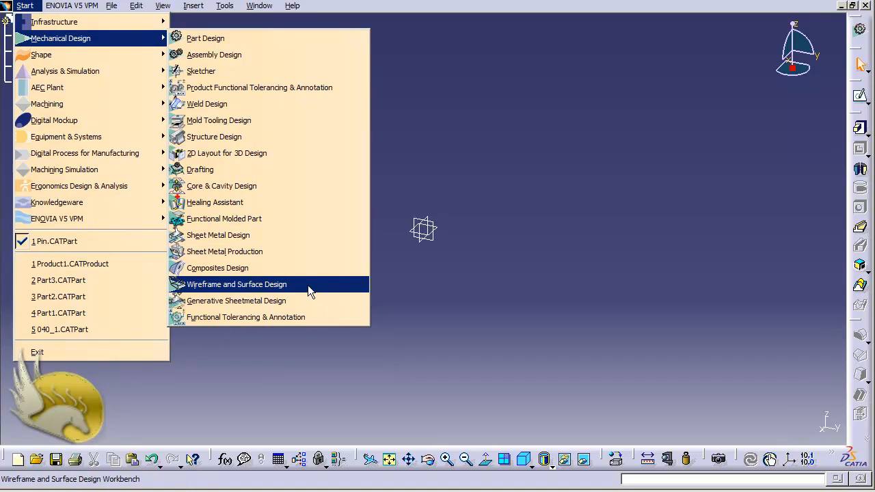
click(395, 271)
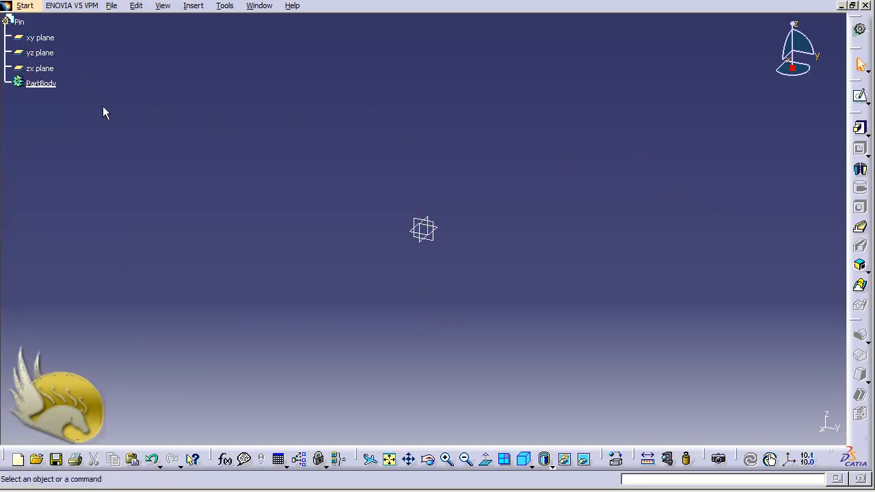
- Select the xy plane in the tree and enter the Sketcher on it
click(50, 39)
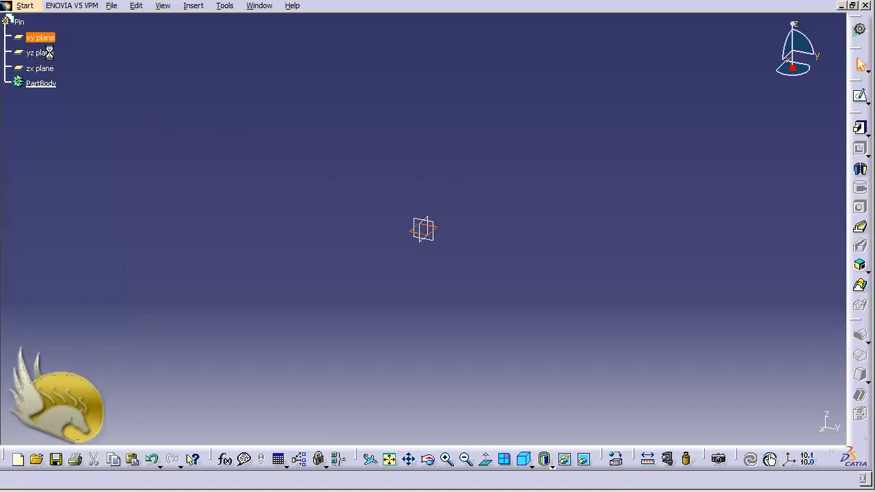
click(861, 99)
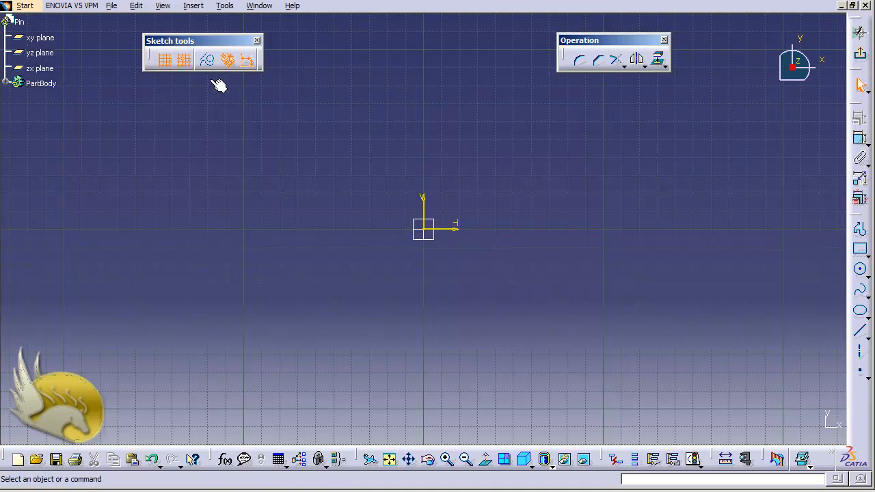
click(165, 61)
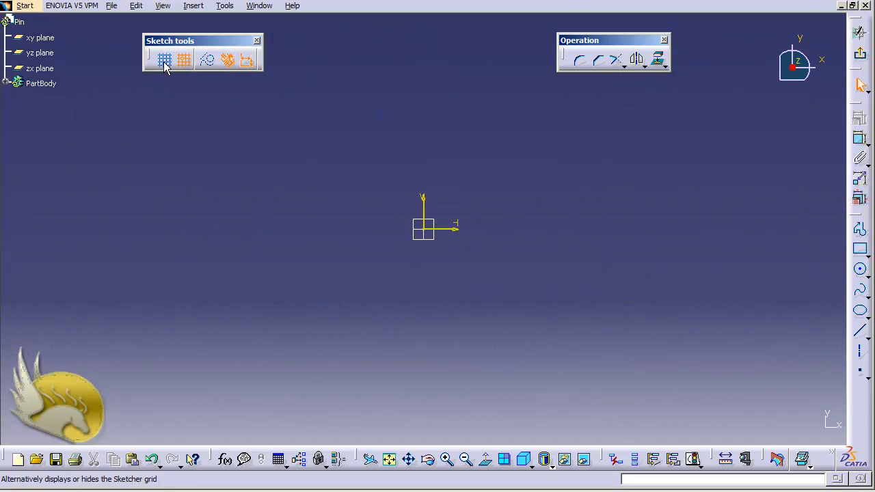
click(164, 63)
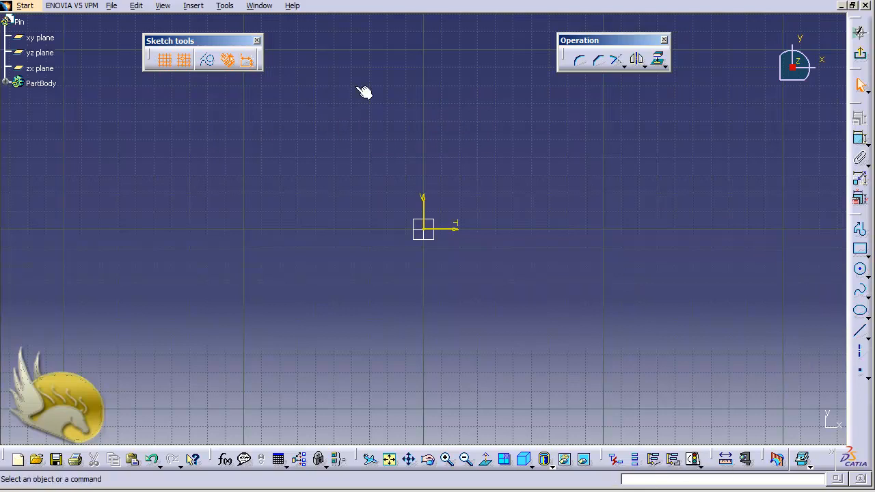
- Draw a slanted line from about (-110, 20) to (80, 60) using Insert > Profile > Line
click(193, 6)
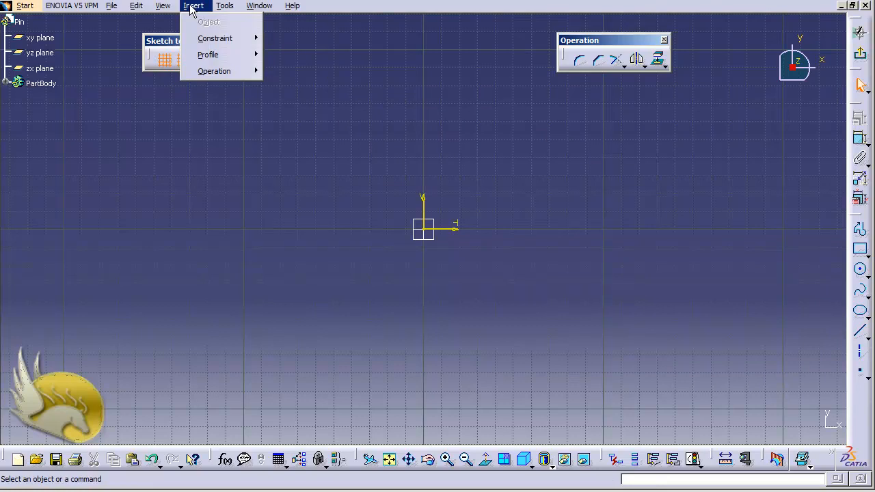
mouse_move(221, 54)
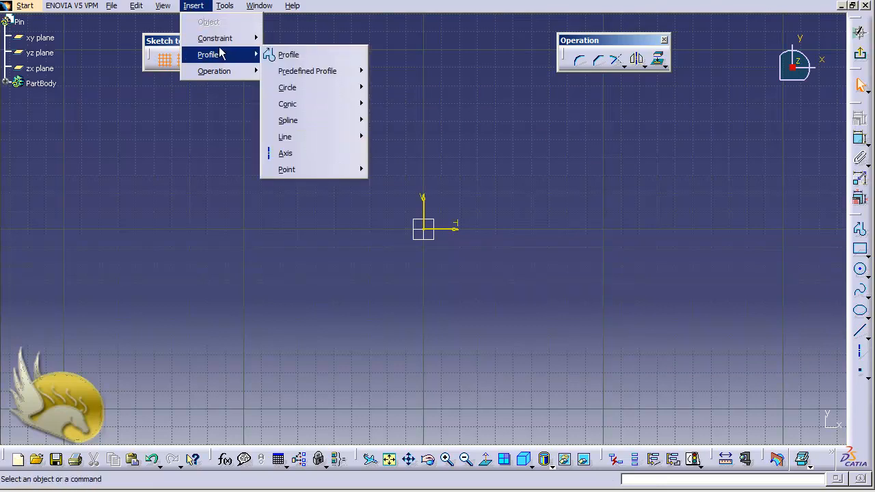
mouse_move(335, 142)
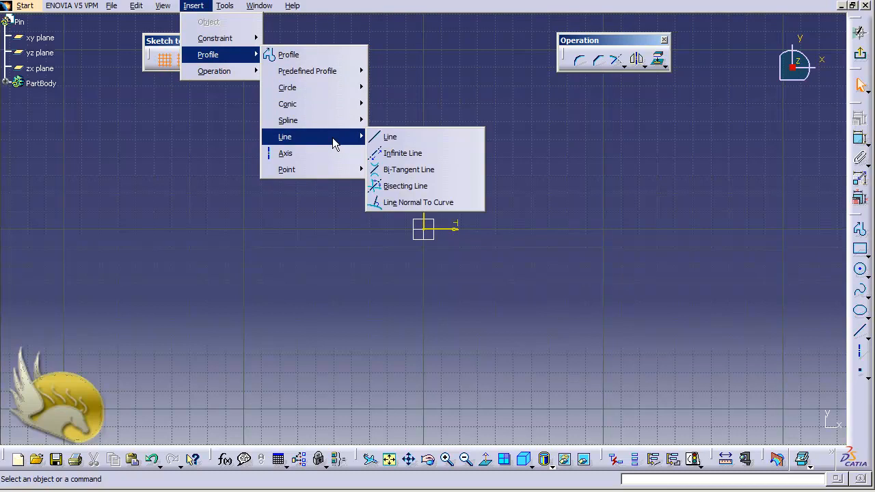
click(391, 140)
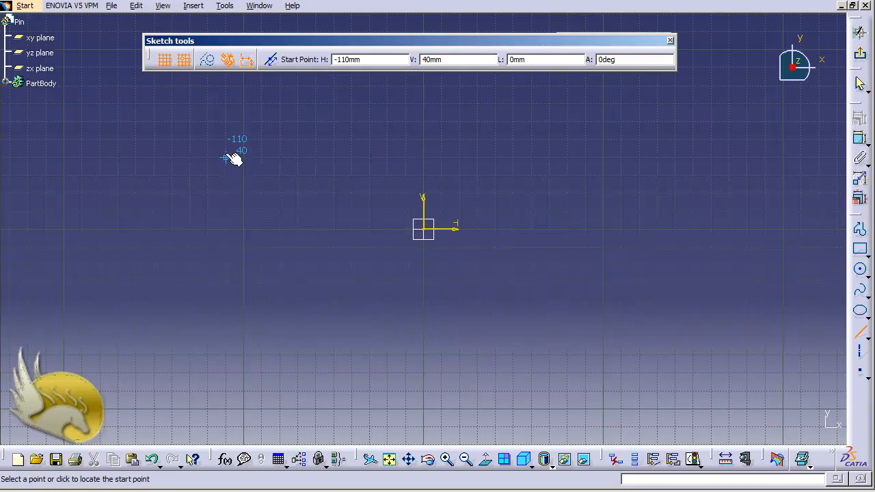
click(227, 193)
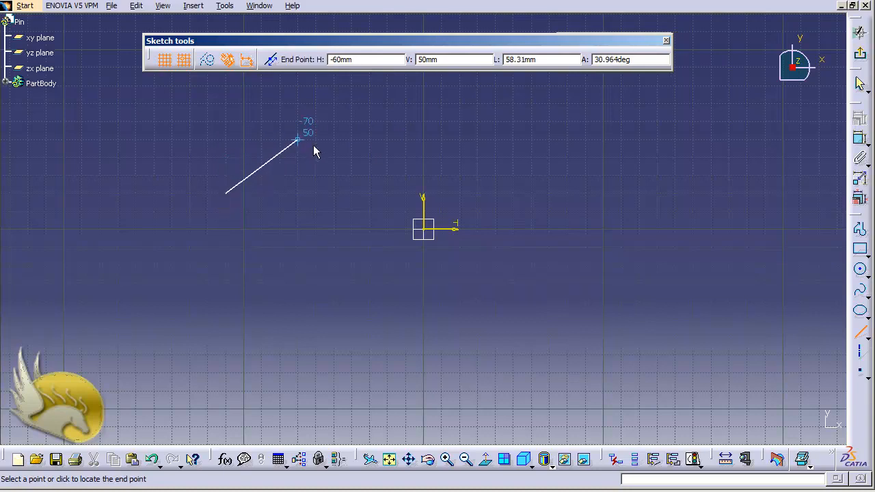
click(567, 124)
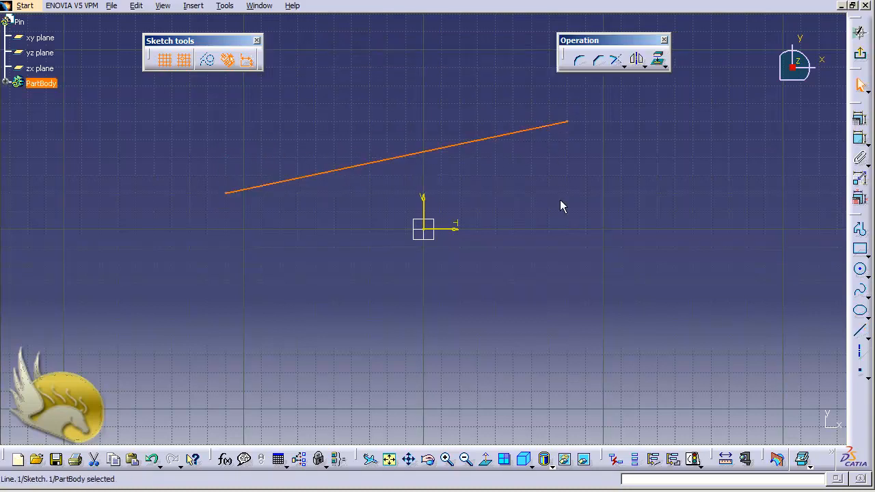
- With the Line tool active, switch off Snap to Point, hiding and then restoring the grid
click(524, 184)
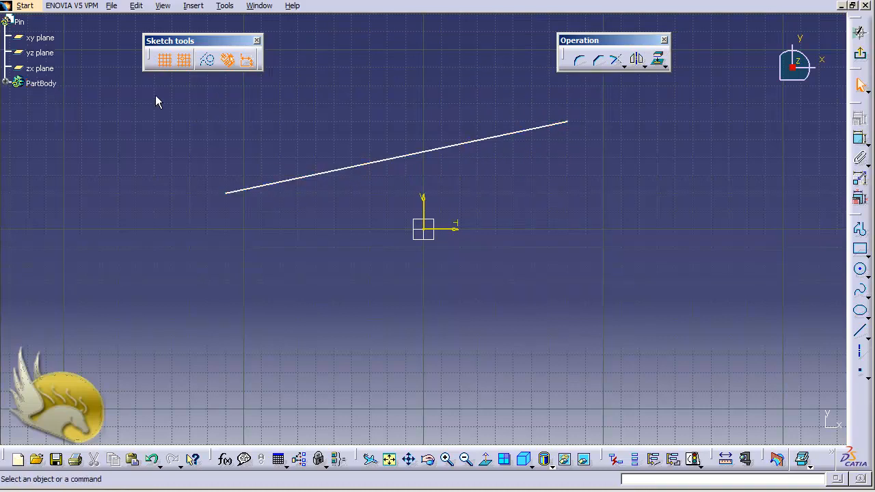
click(165, 61)
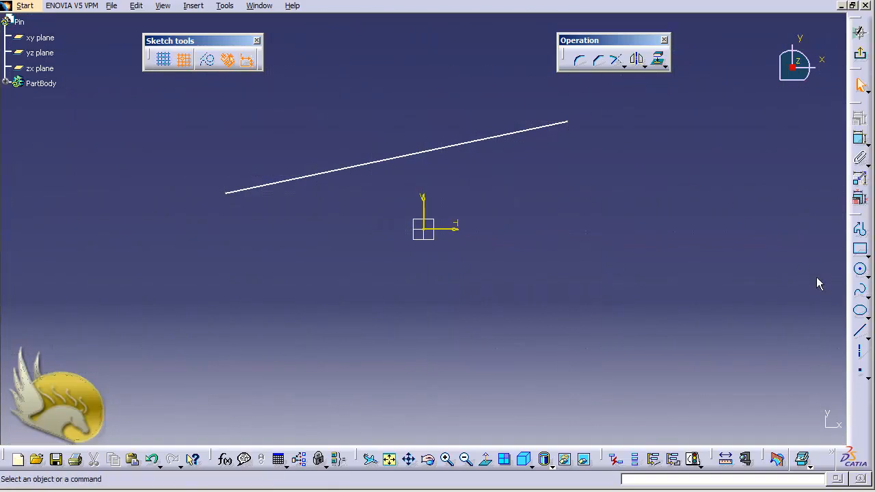
click(861, 331)
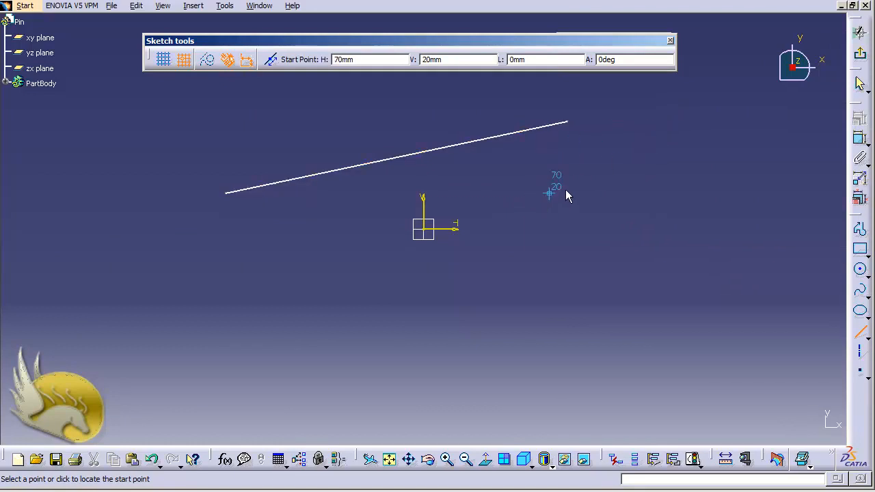
click(183, 61)
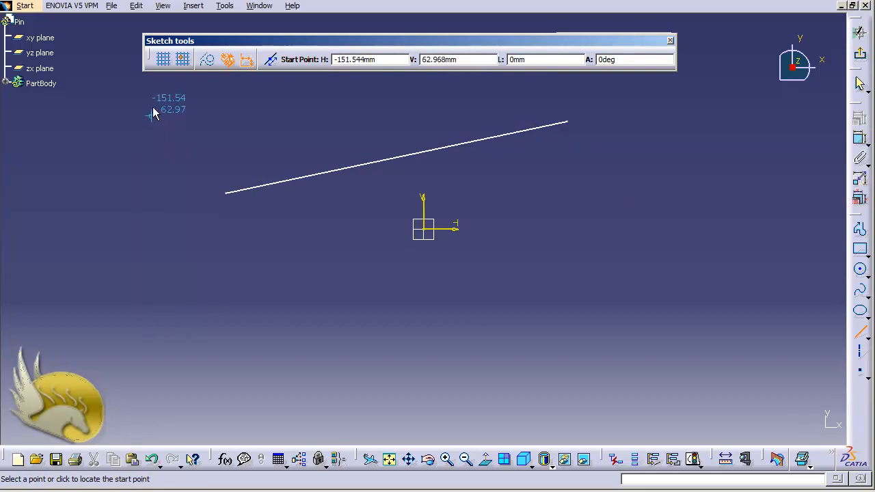
click(164, 60)
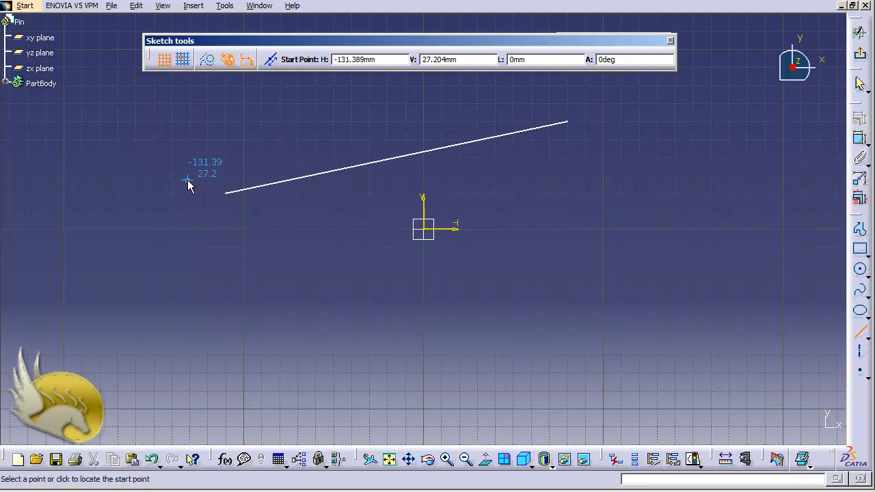
- Re-enable Snap to Point and draw a line from (-150, -50) to (40, -60)
click(183, 62)
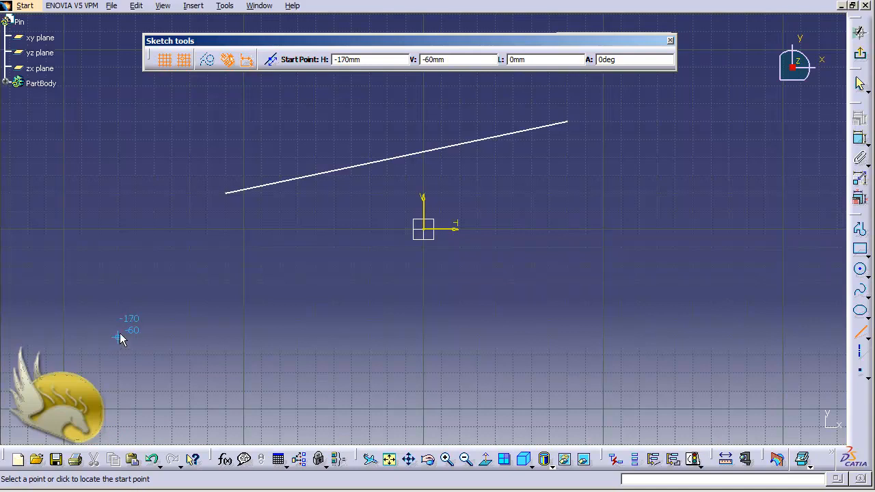
click(154, 317)
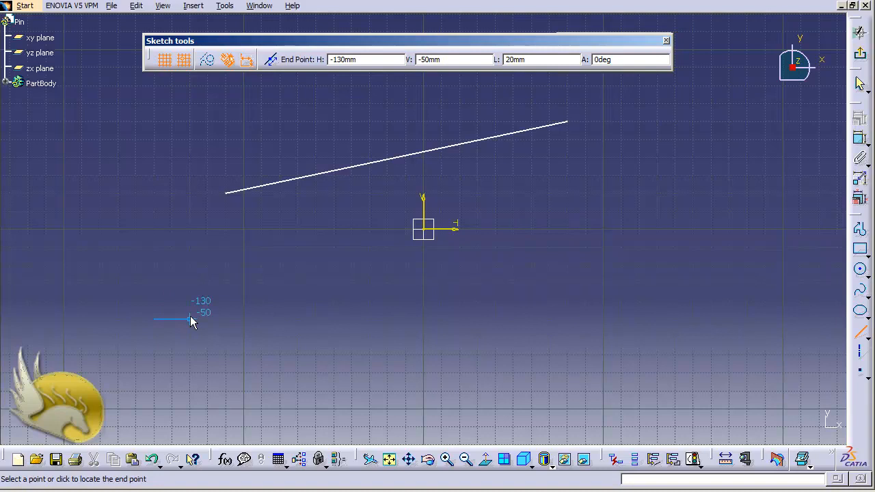
click(492, 346)
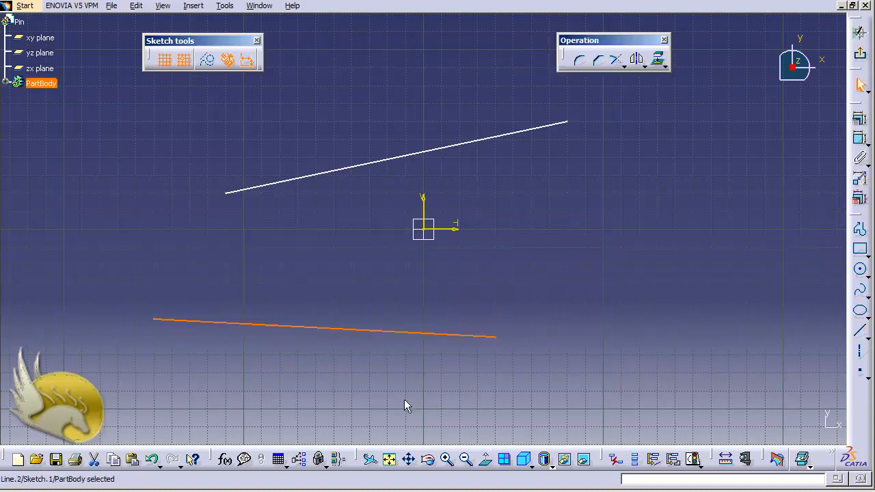
- Draw a circle centred at (130, -30) with radius 56.569mm
click(861, 269)
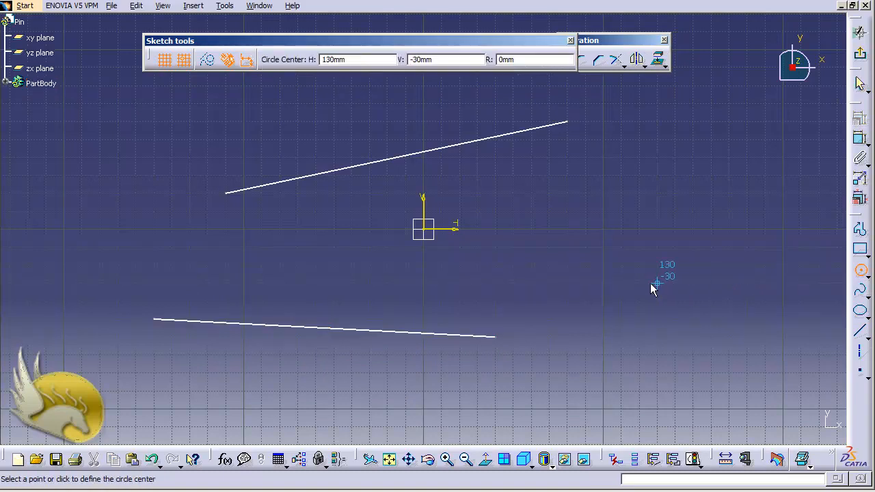
click(613, 279)
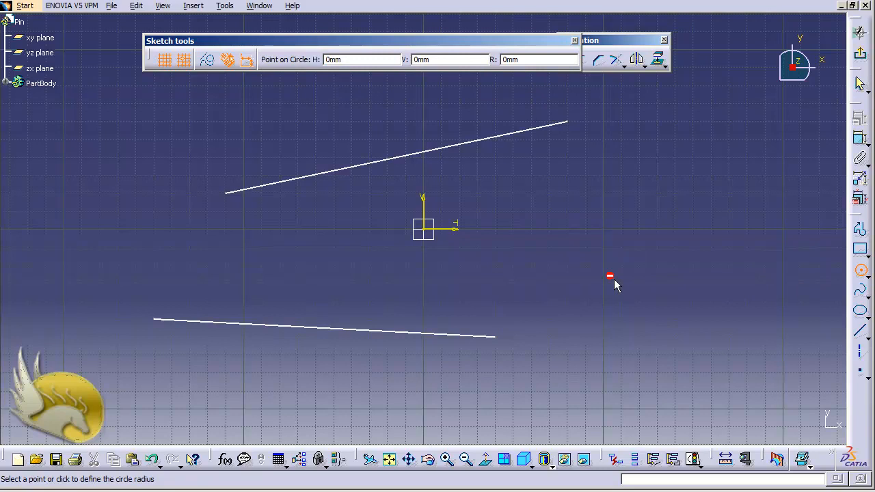
click(689, 218)
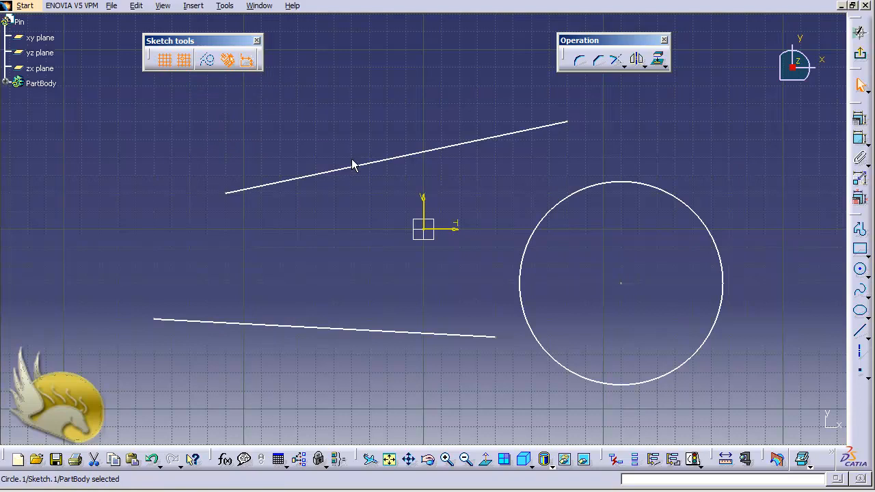
- Clear the circle's selection and pan the sketch view two steps to the right
click(333, 131)
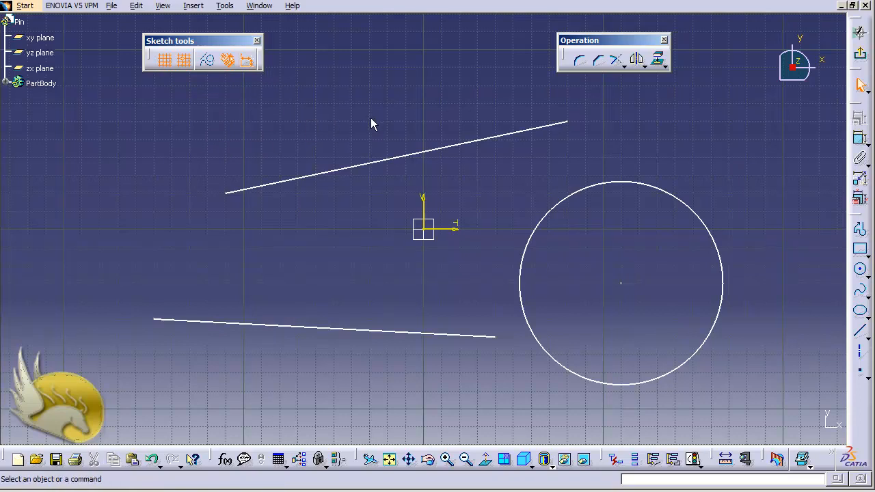
key(ctrl+Right)
key(ctrl+Right)
key(ctrl+Right)
key(ctrl+Right)
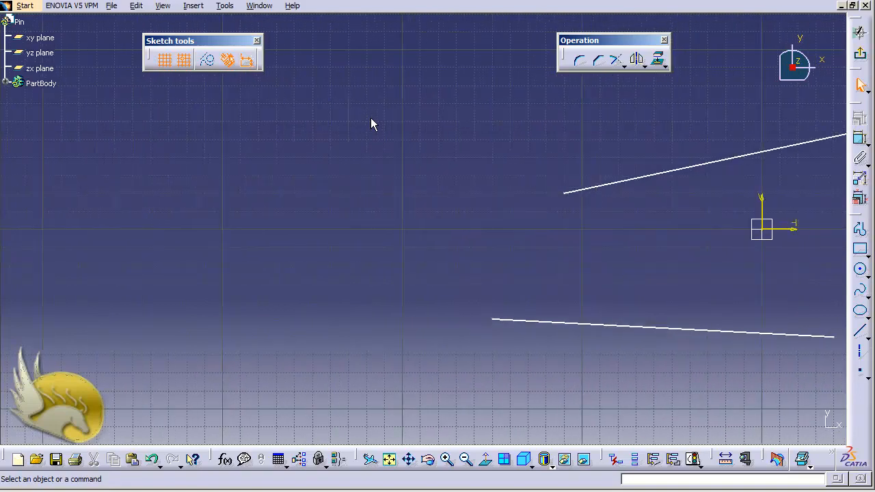
key(ctrl+Right)
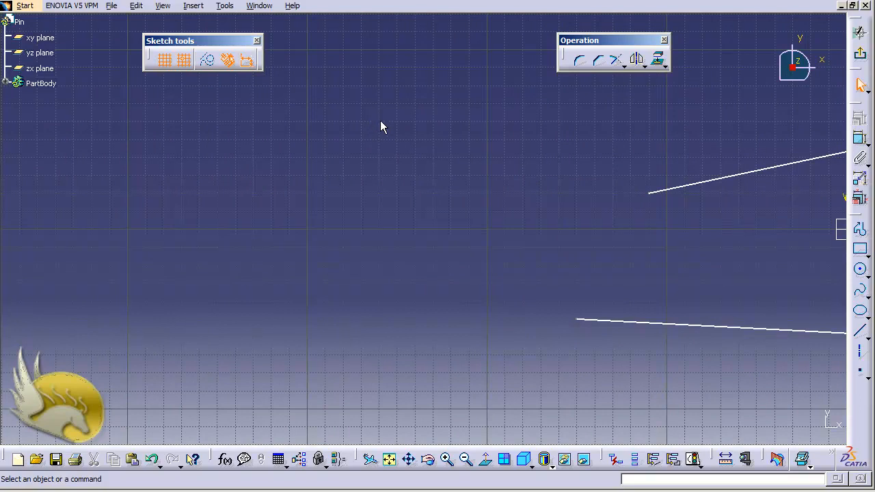
- Draw a horizontal top line at height 40 and select its parallelism constraint
click(861, 330)
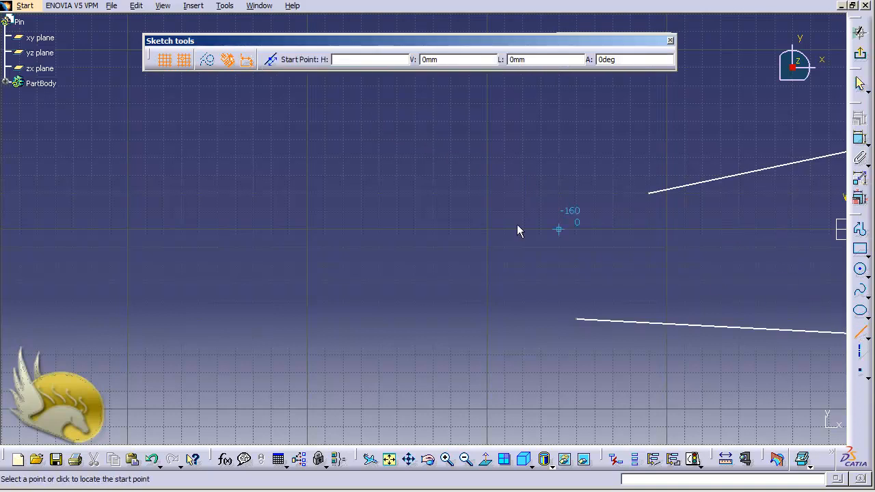
click(146, 164)
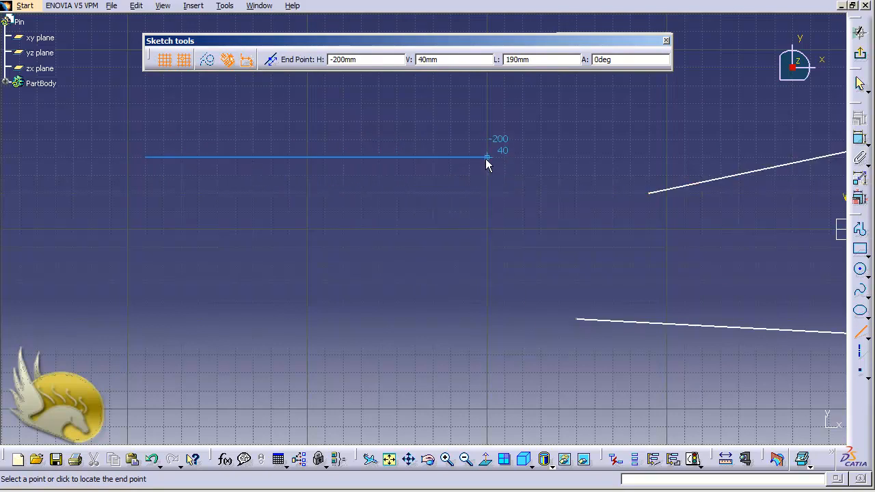
click(507, 158)
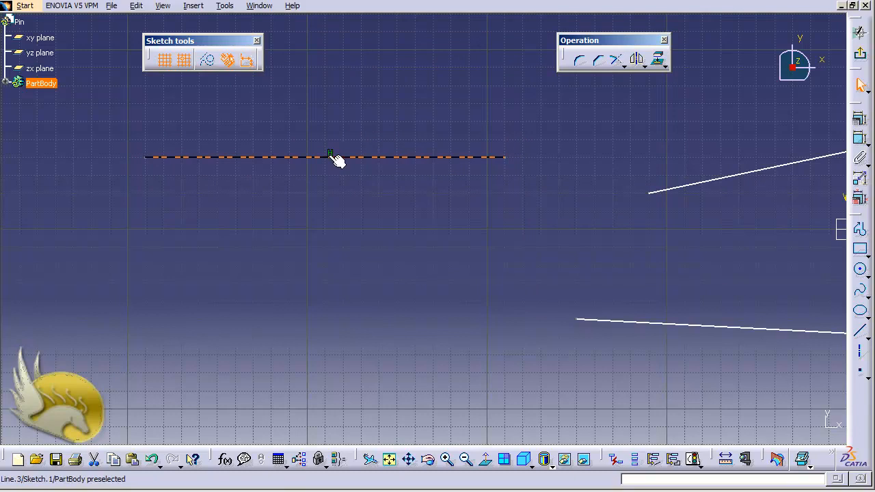
click(324, 205)
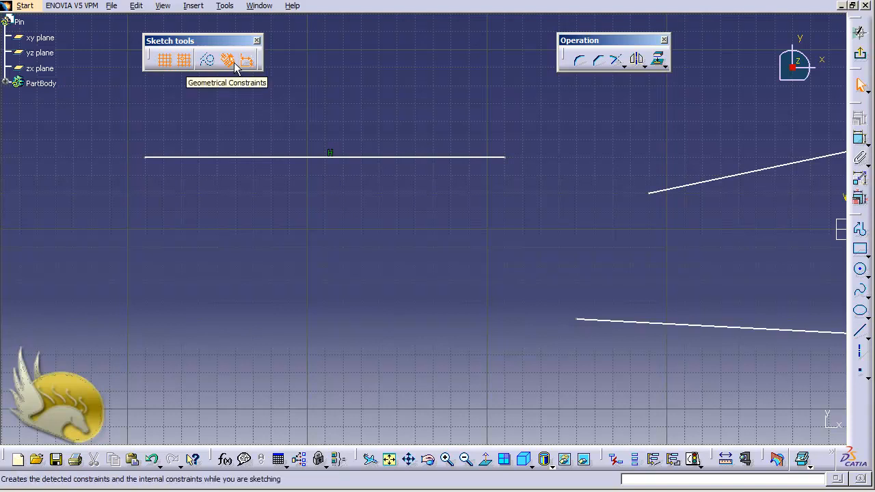
click(329, 150)
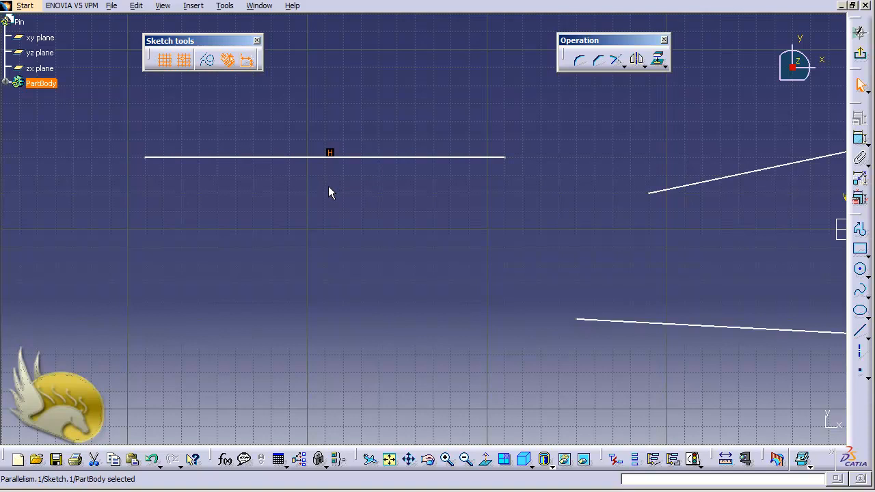
- Delete the Parallelism.1 constraint under Sketch.1 in the specification tree
click(328, 186)
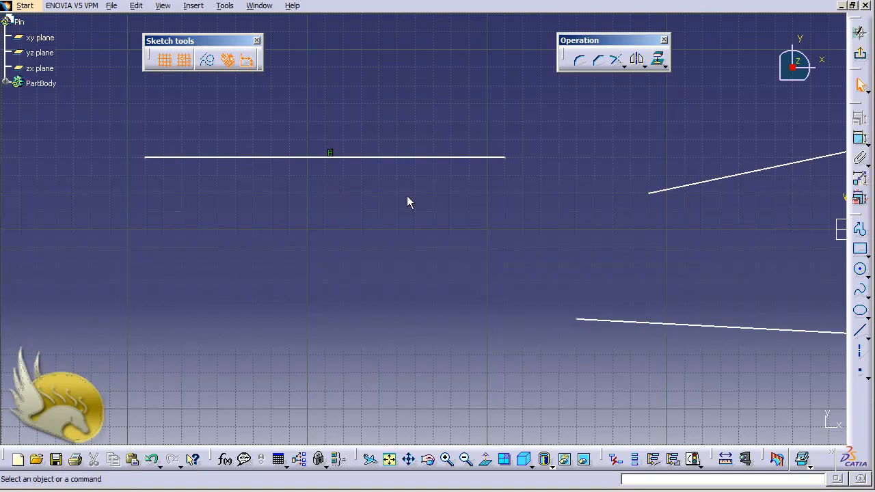
click(5, 83)
click(17, 98)
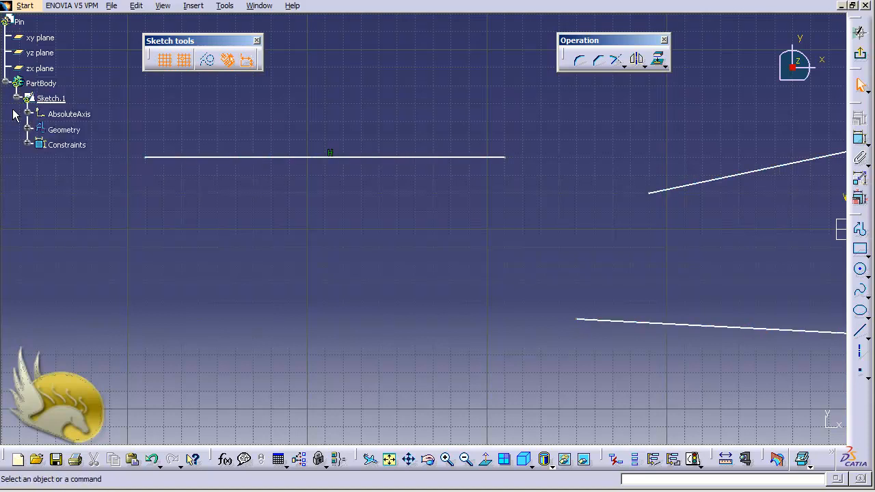
click(27, 145)
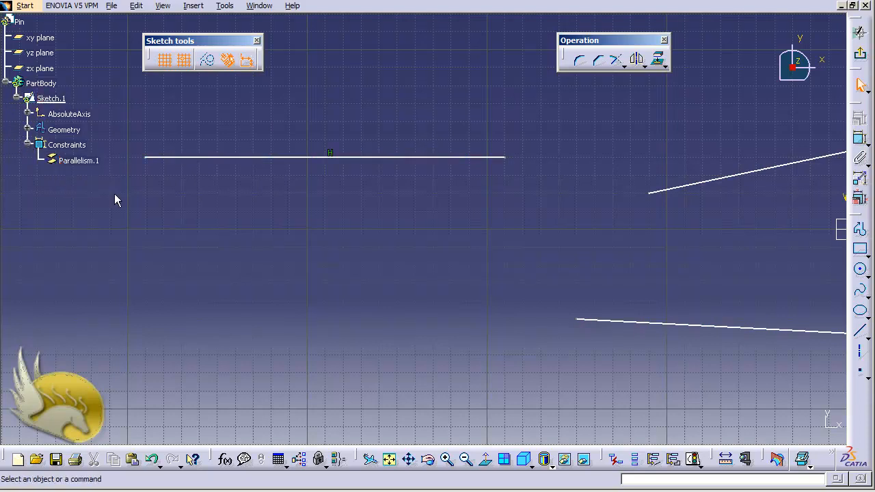
click(75, 161)
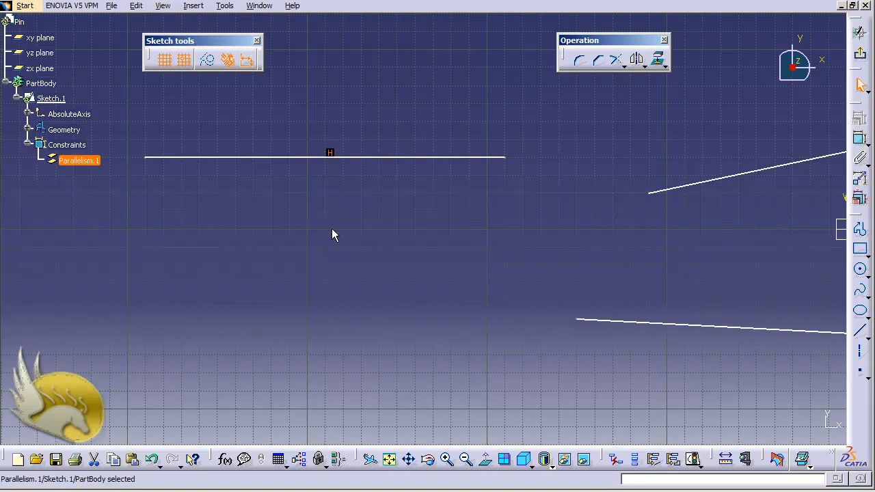
key(Delete)
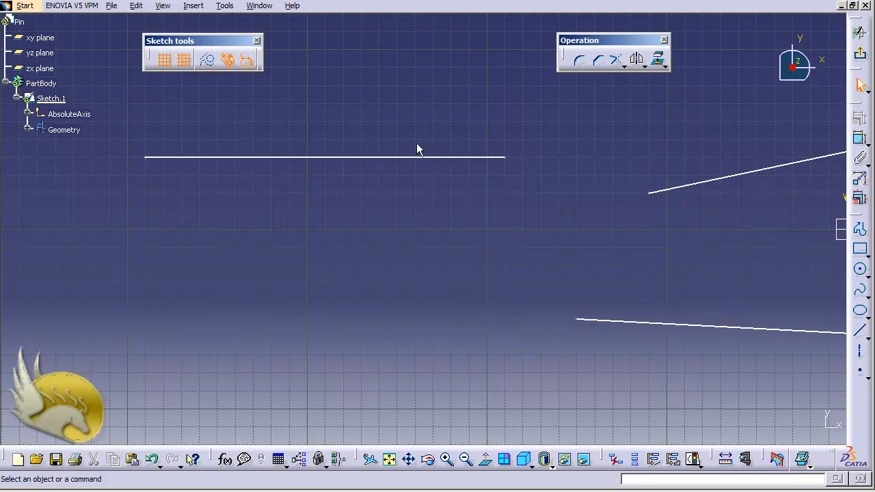
- Disable automatic geometrical and dimensional constraints, then draw a 60 mm vertical line below the top line
click(230, 60)
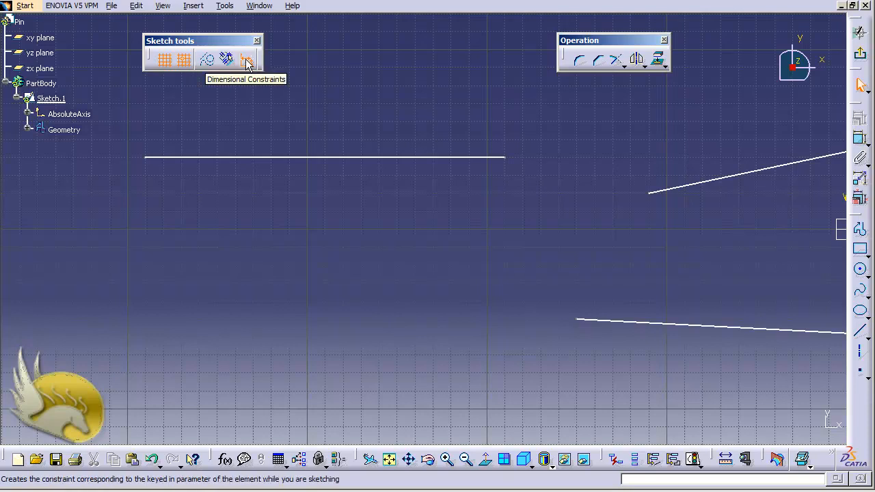
click(246, 61)
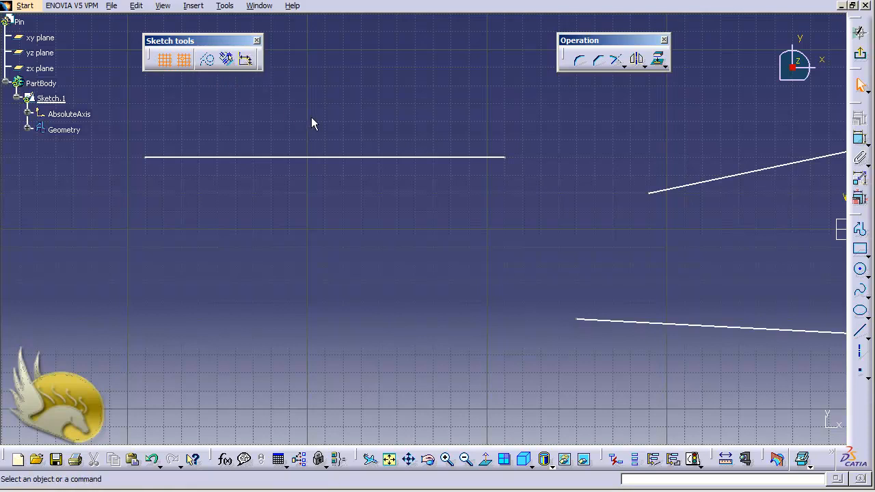
click(860, 331)
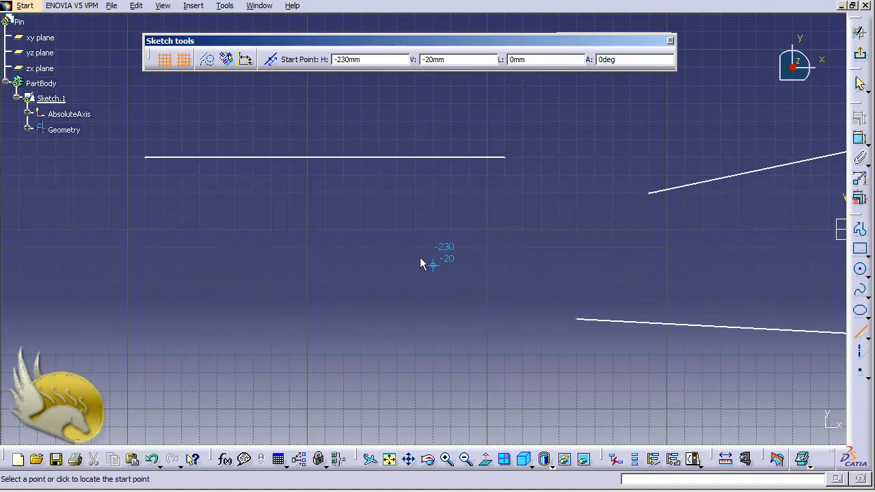
click(253, 176)
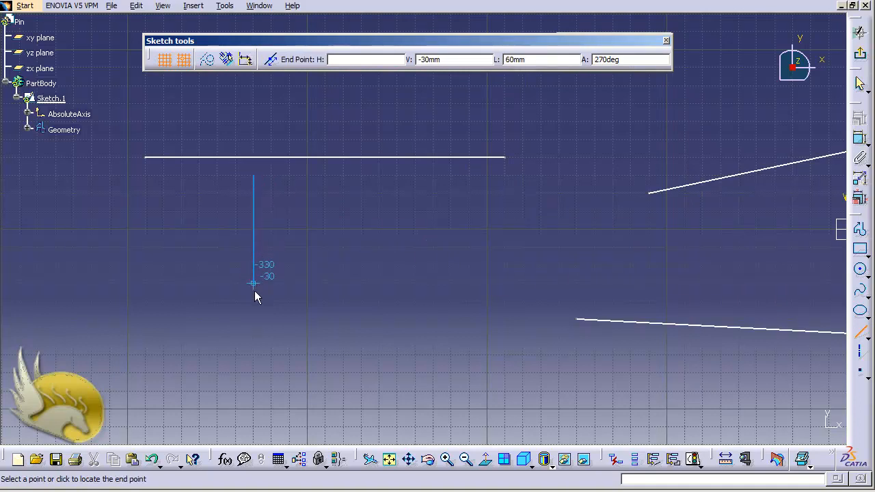
click(251, 336)
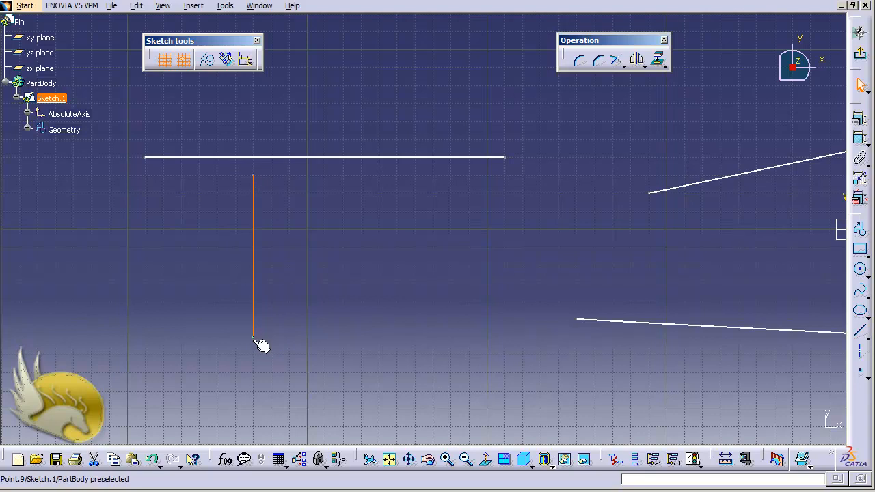
- Slant the new line by shifting its lower end right, then apply a Vertical constraint to it
drag(254, 338, 289, 337)
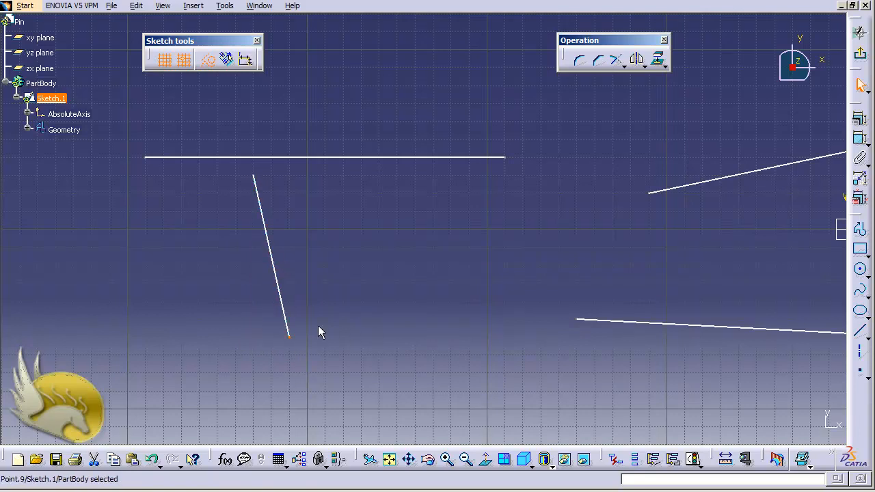
click(276, 274)
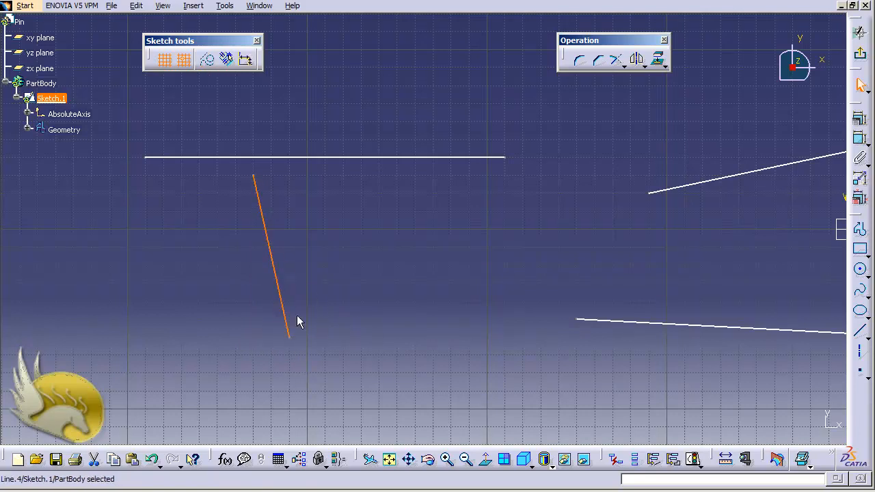
click(860, 120)
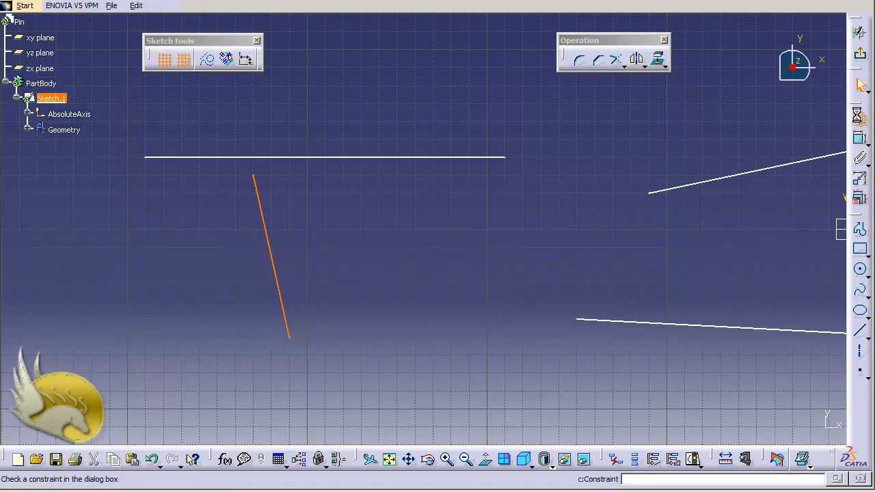
click(743, 265)
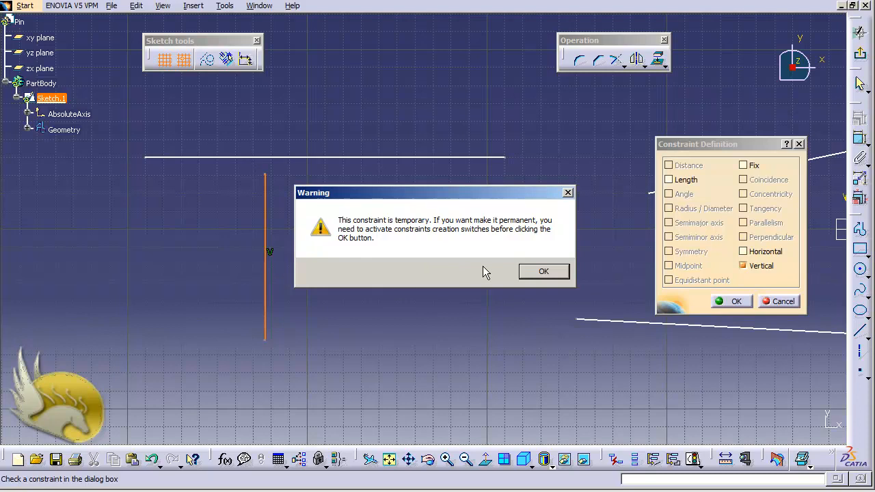
- Accept the temporary-constraint warning and the Vertical definition, leaving Line.4 vertical with no constraint
click(526, 272)
click(718, 302)
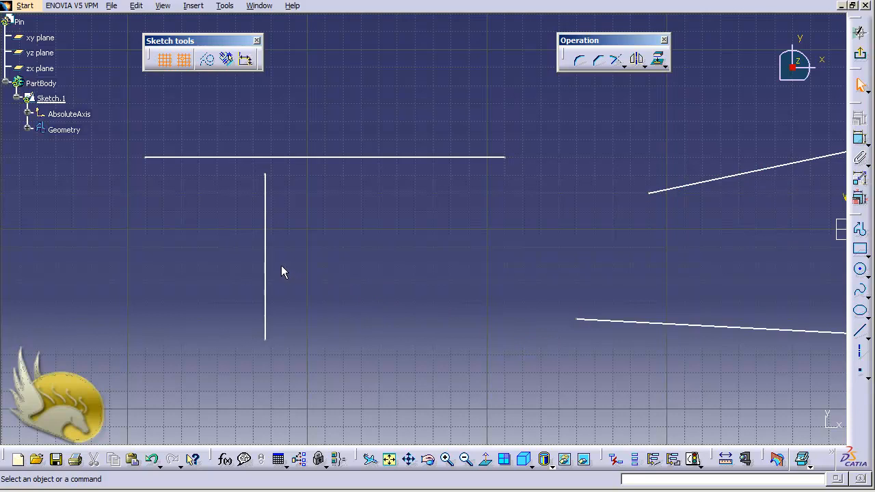
- Re-enable automatic geometrical and dimensional constraints and slant Line.4 by moving its lower end right
click(227, 61)
click(246, 61)
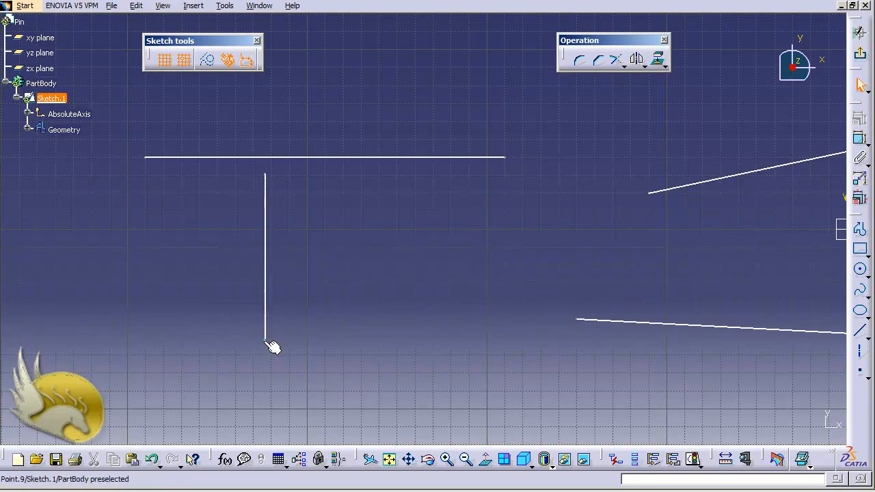
drag(266, 340, 345, 342)
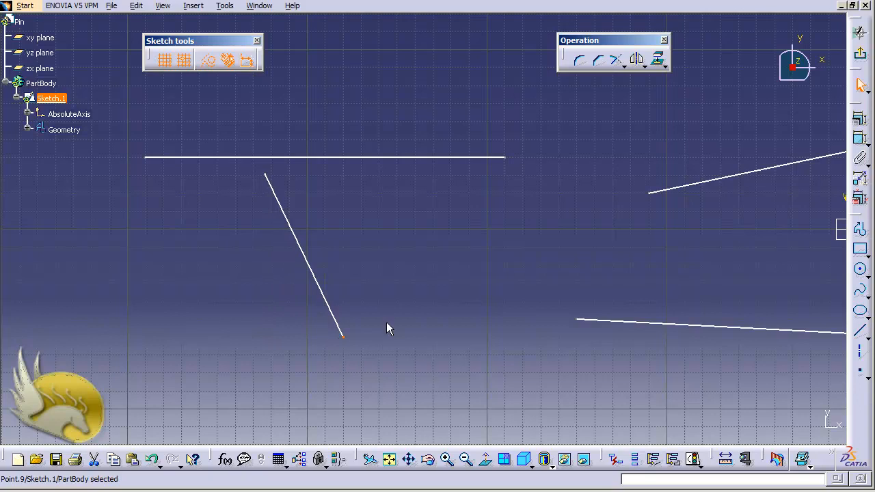
- Give Line.4 a permanent Vertical constraint (Parallelism.3) and confirm it stays vertical when dragged
click(308, 268)
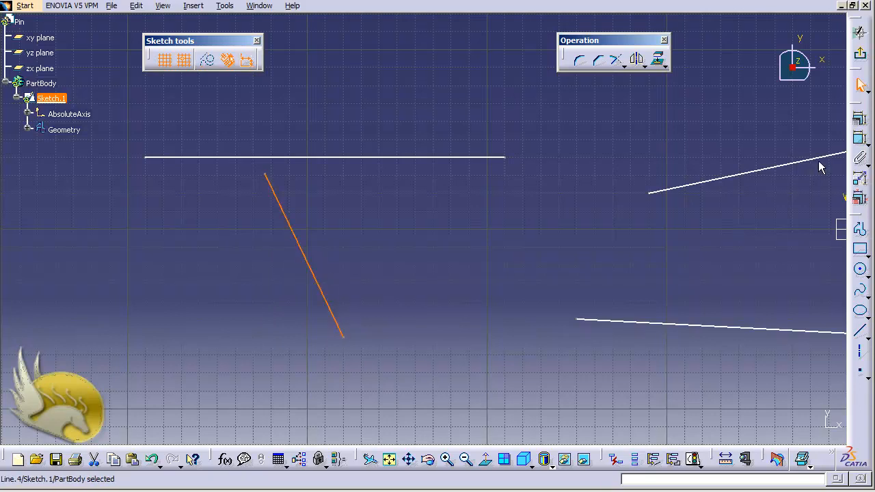
click(860, 118)
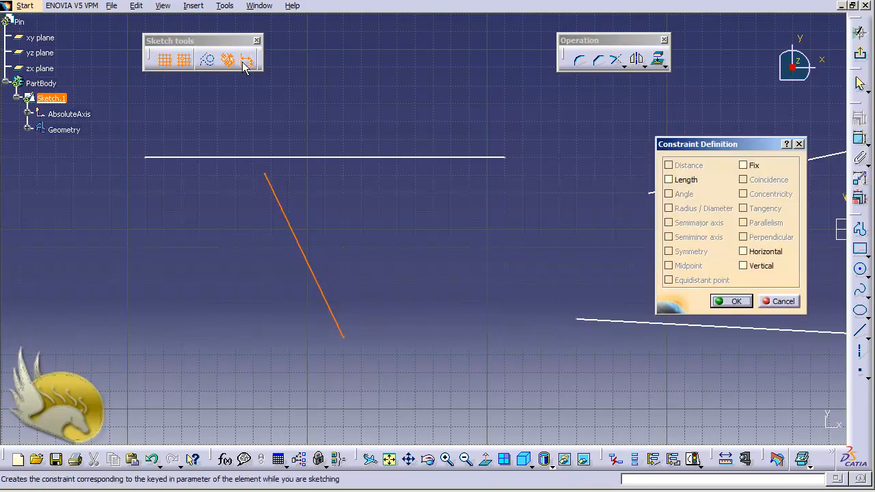
click(747, 267)
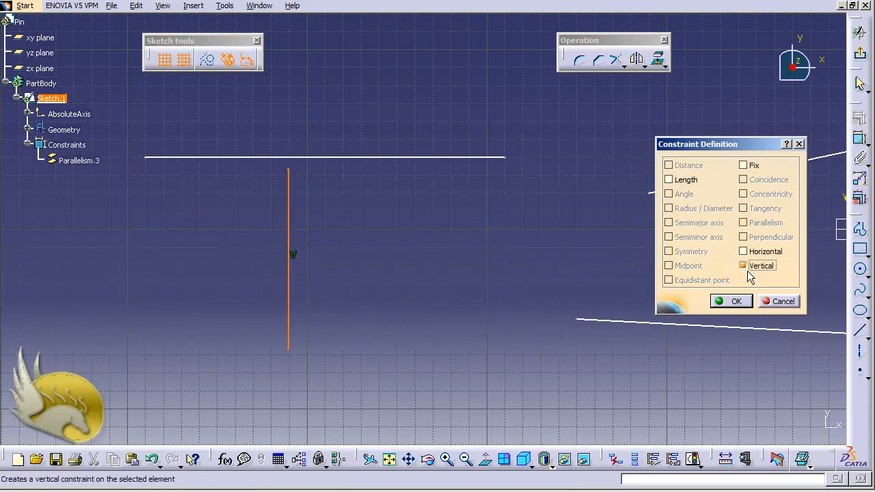
click(731, 302)
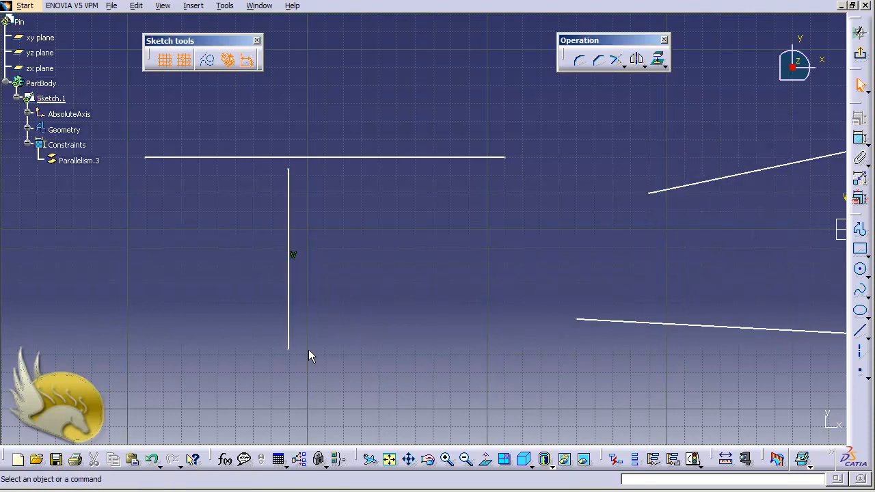
drag(294, 353, 260, 361)
click(352, 353)
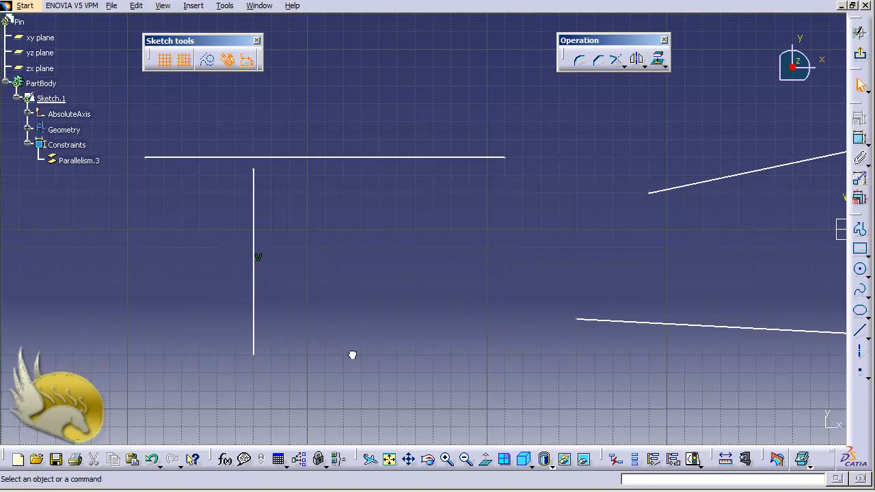